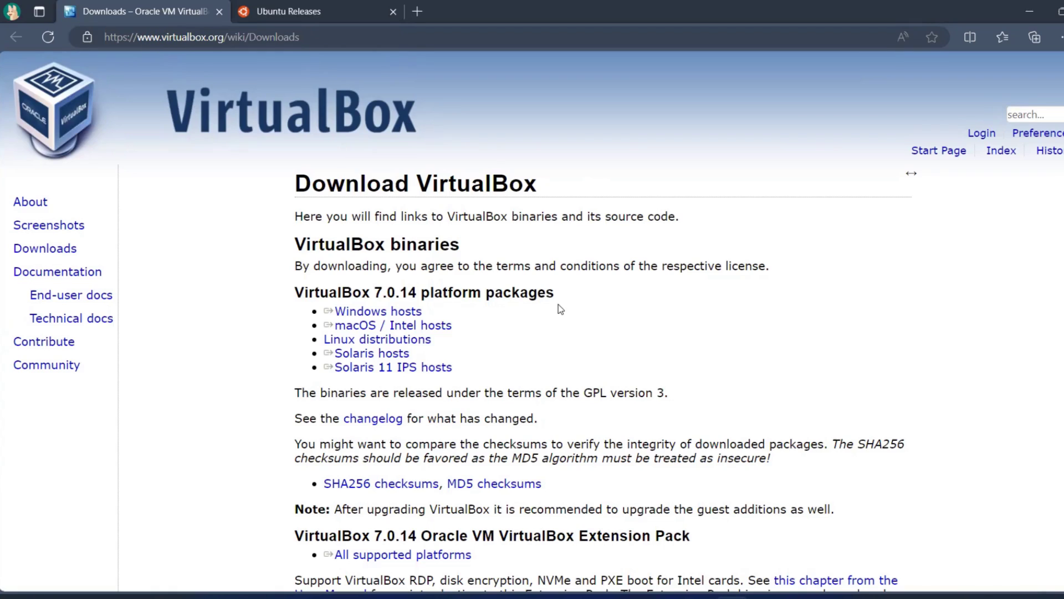
Step: Download the VirtualBox 7.0.14 package for Windows hosts and the 64-bit PC (AMD64) desktop image of Ubuntu 18.04.6 LTS (Bionic Beaver)
left_click(403, 312)
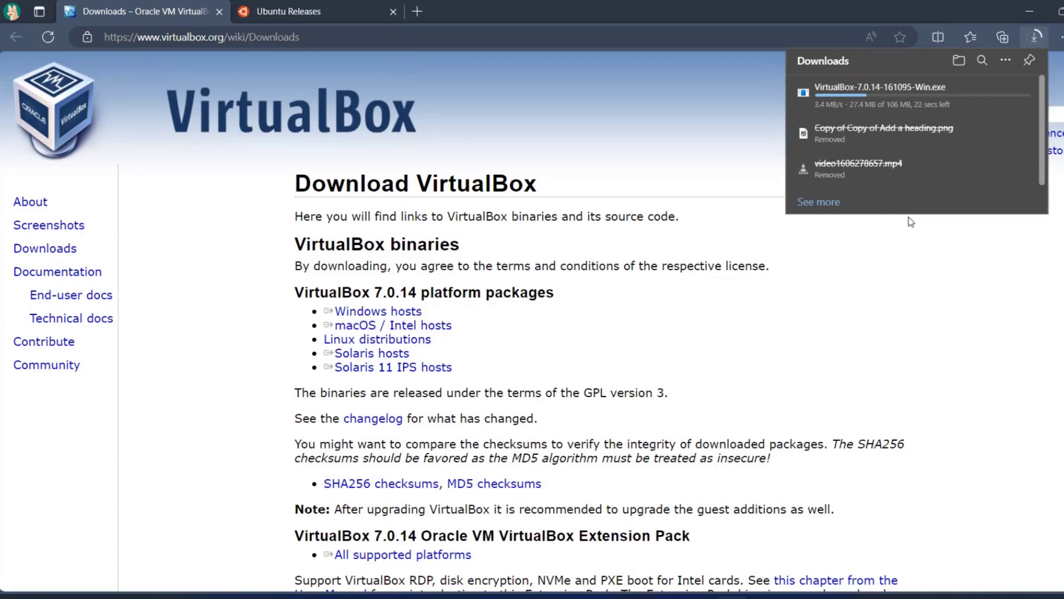
key("ctrl+Tab")
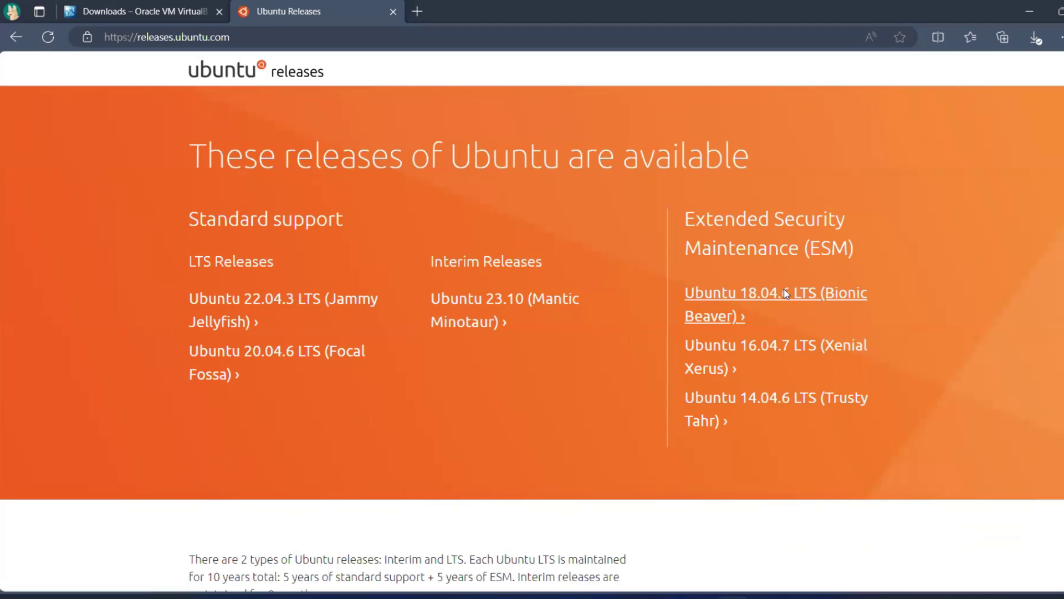
left_click(786, 293)
scroll(722, 291, "down", 1)
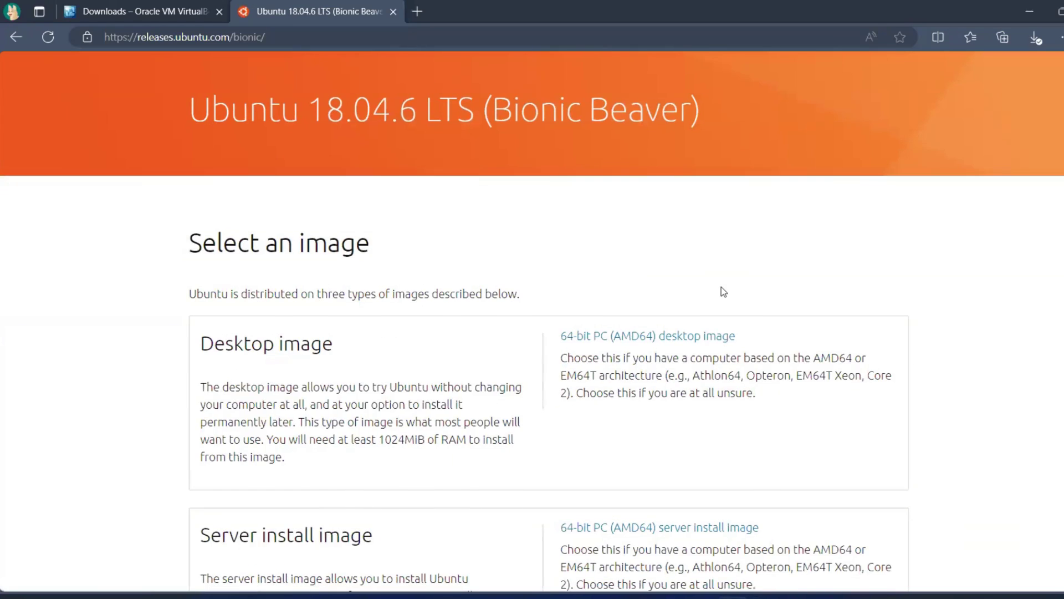
scroll(721, 287, "up", 1)
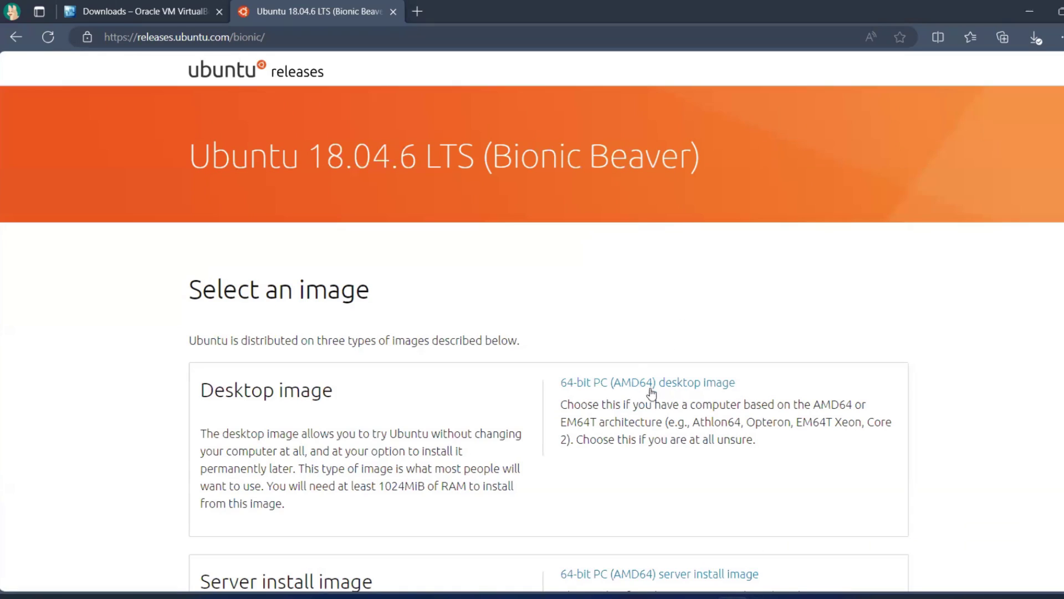
left_click_drag(334, 391, 191, 383)
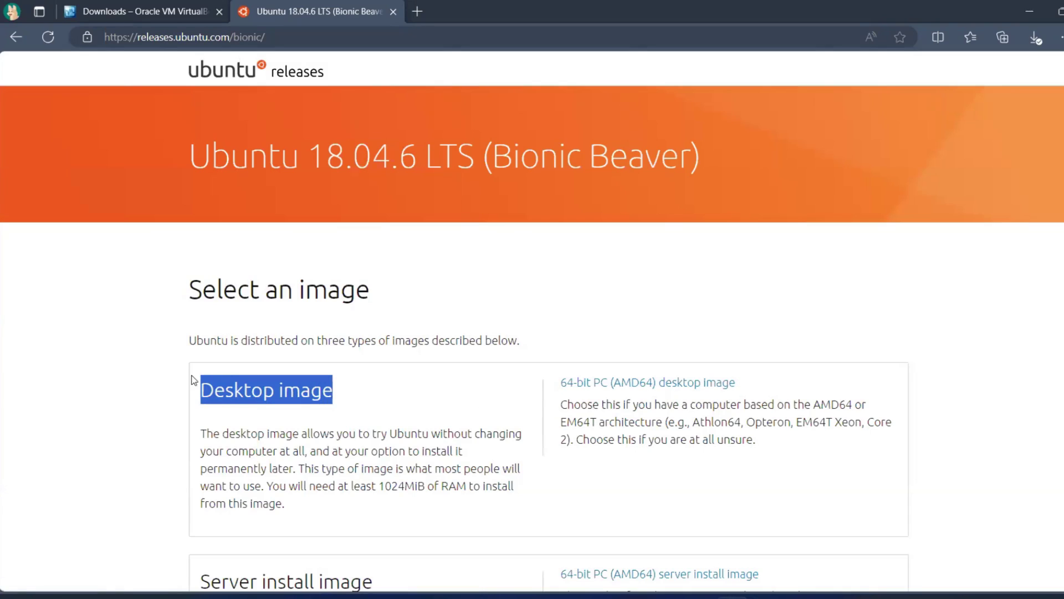
left_click(666, 382)
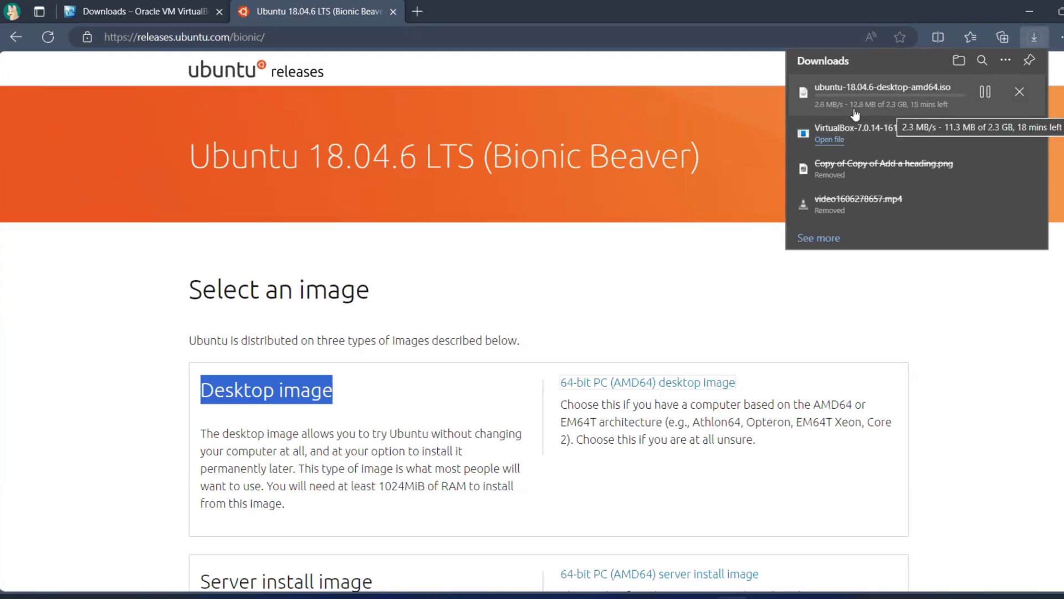
Step: Launch the downloaded installer VirtualBox-7.0.14-161095-Win.exe from the browser's download list
left_click(118, 14)
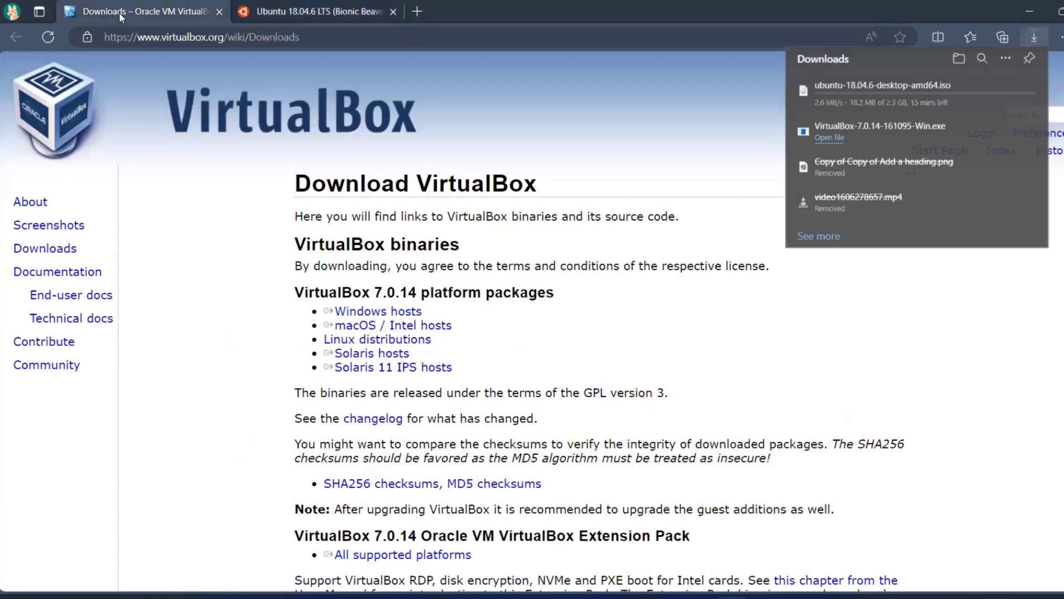
left_click(1030, 35)
left_click(836, 144)
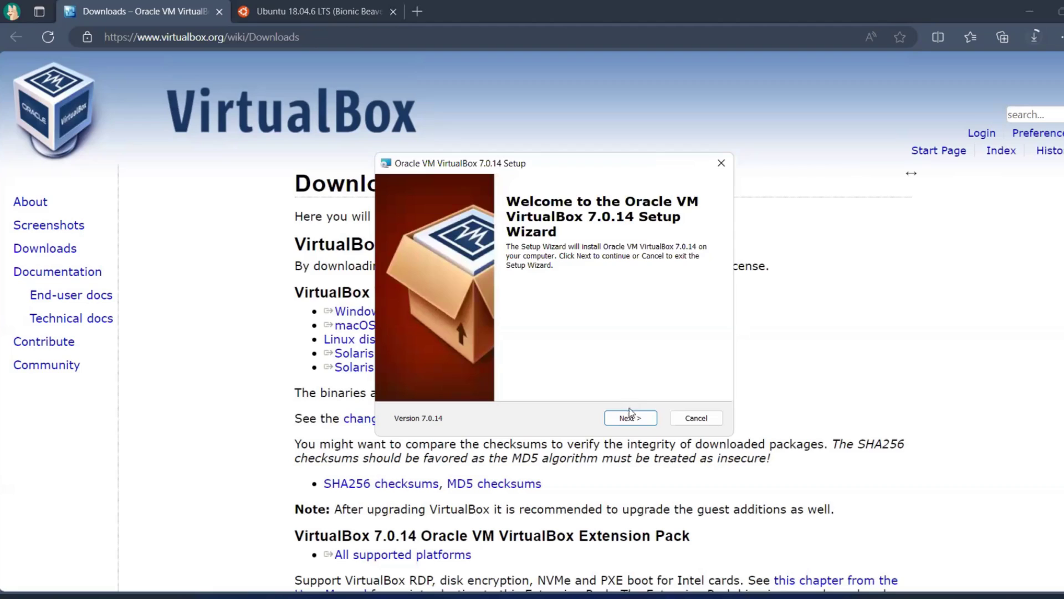
Step: Install VirtualBox 7.0.14 with the default options, accepting the network interface and missing Python dependency prompts, and start it on finishing
left_click(628, 418)
left_click(632, 419)
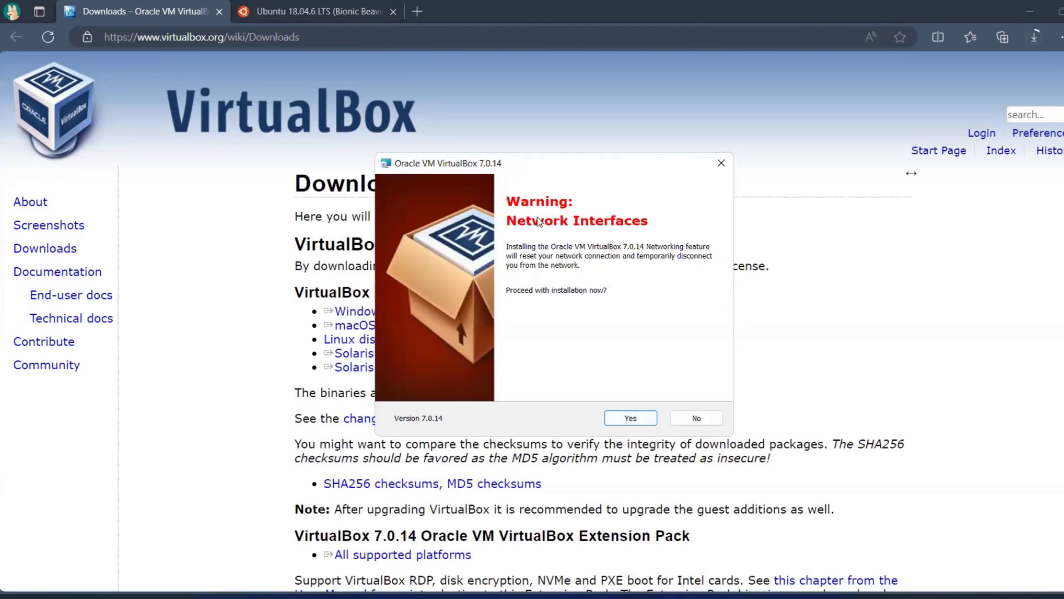
left_click(630, 419)
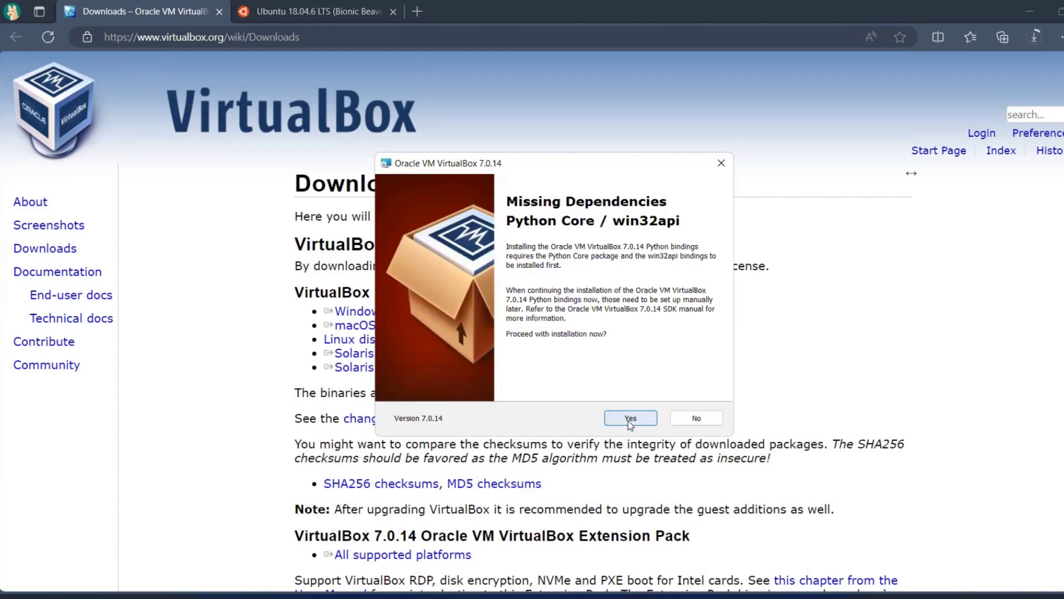
left_click(630, 419)
left_click(631, 419)
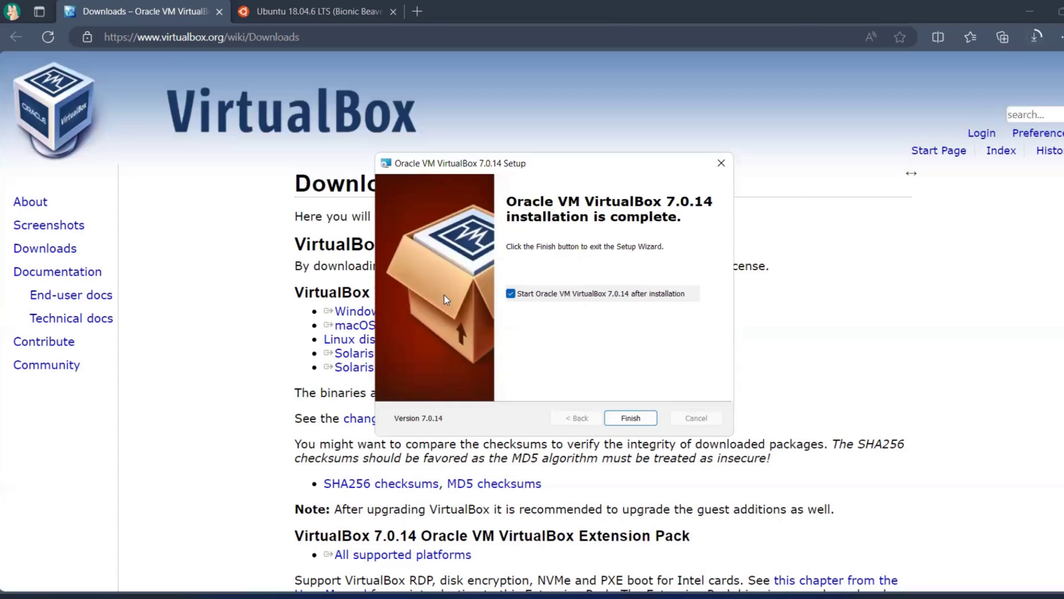
left_click(630, 418)
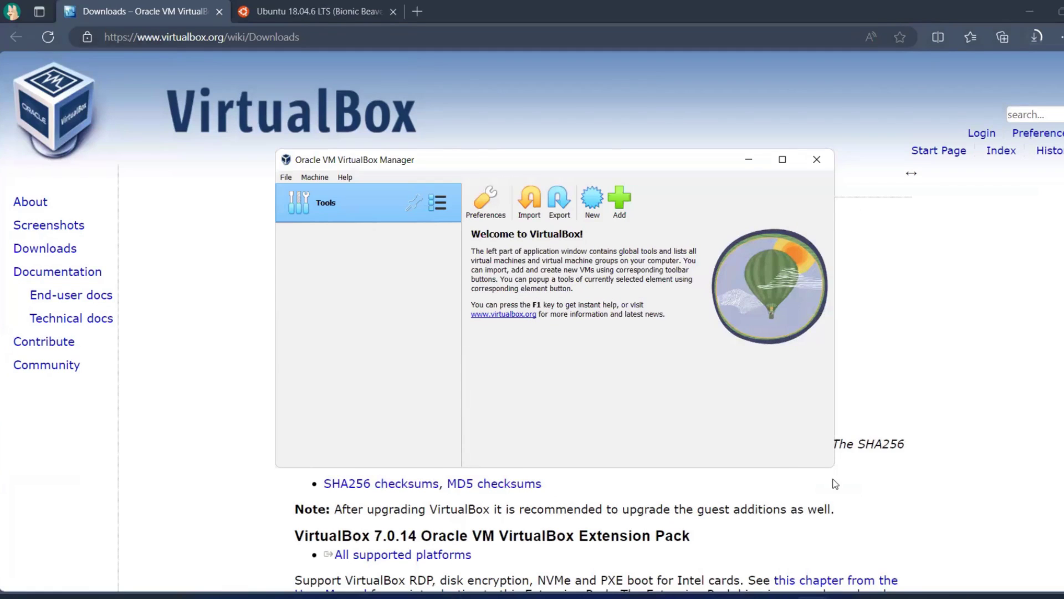
Step: Check the Ubuntu ISO download in the browser, and return to VirtualBox Manager with its window maximized
left_click(1029, 36)
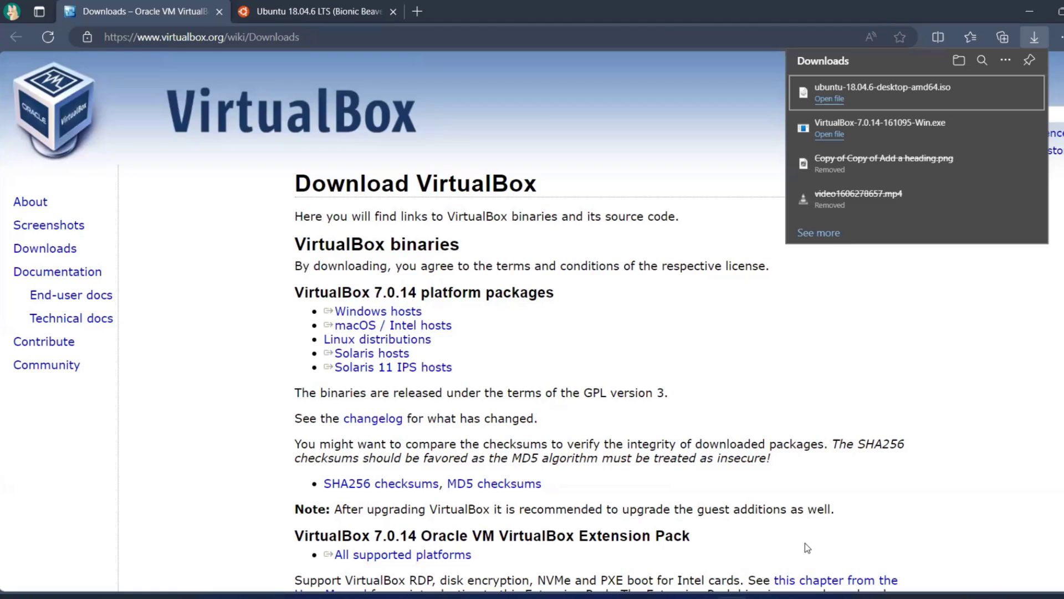
left_click(797, 596)
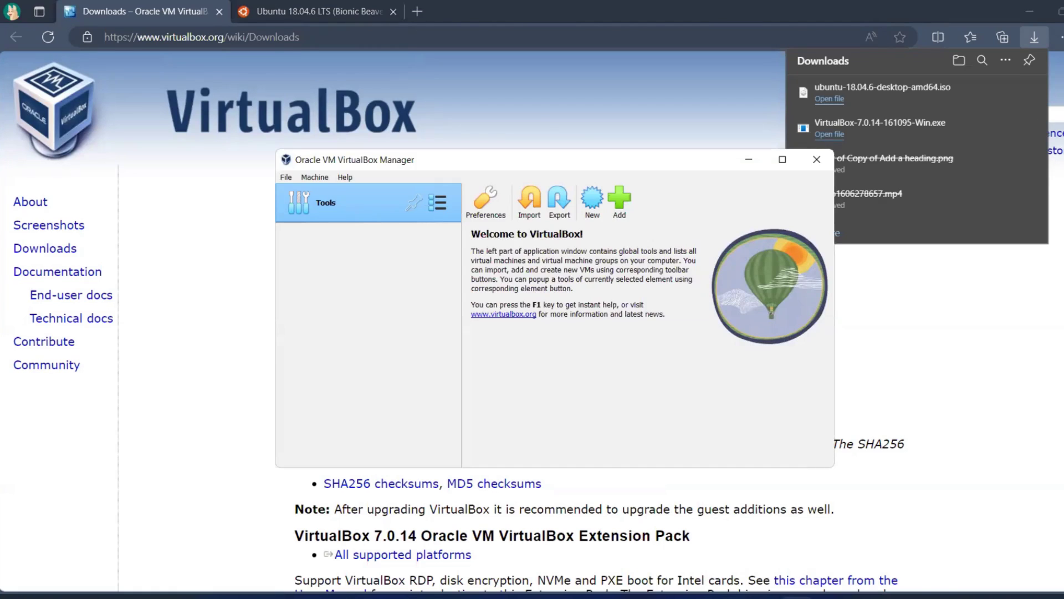
left_click(783, 160)
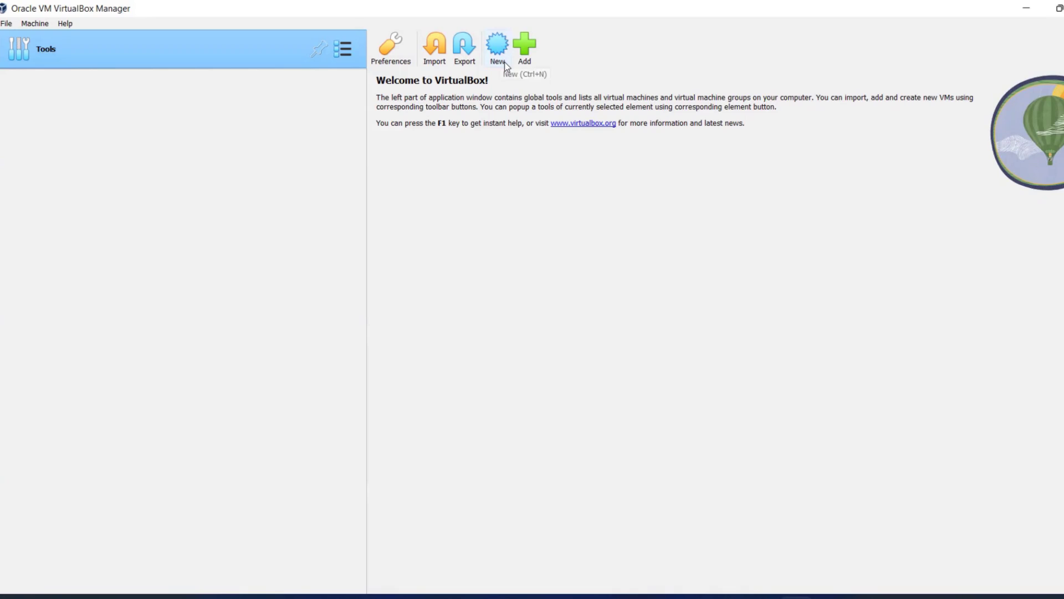
Step: Begin a new virtual machine named Ubuntu from ubuntu-18.04.6-desktop-amd64.iso and accept the unattended guest install setup
left_click(504, 62)
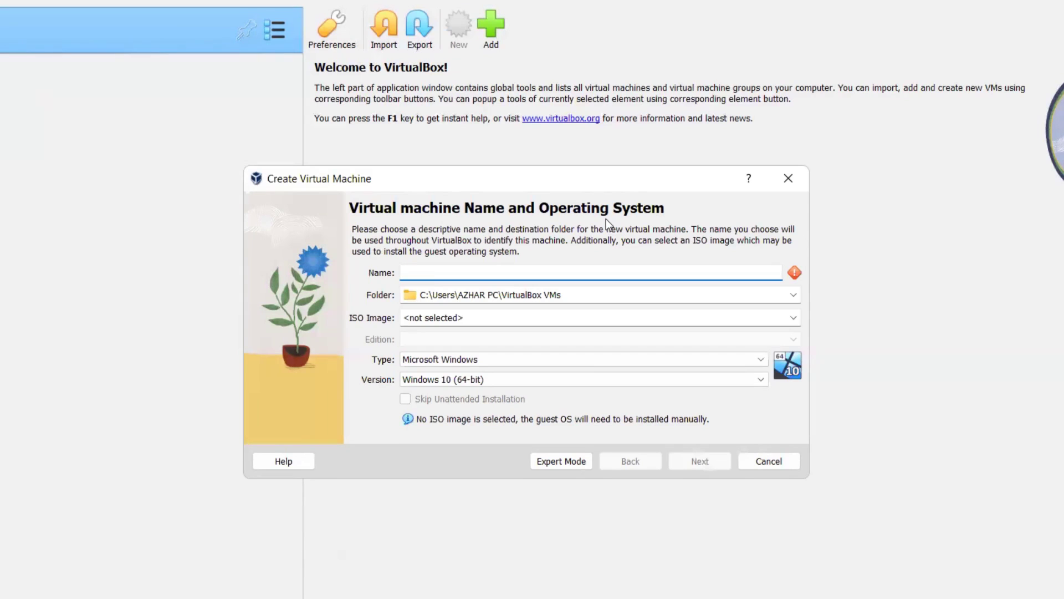
type("Ubuntu")
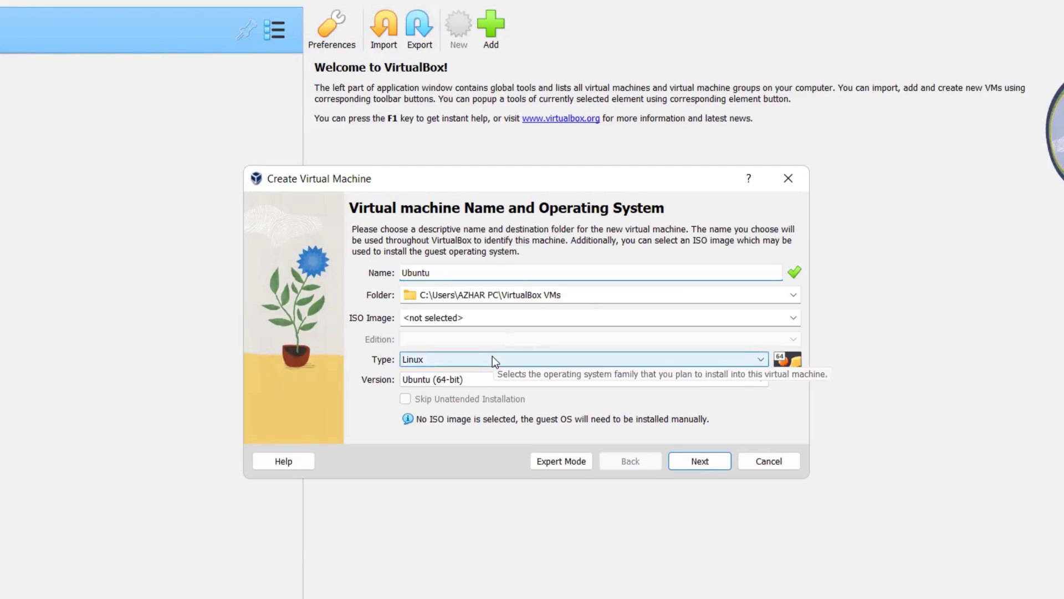
left_click(739, 317)
left_click(793, 317)
left_click(710, 335)
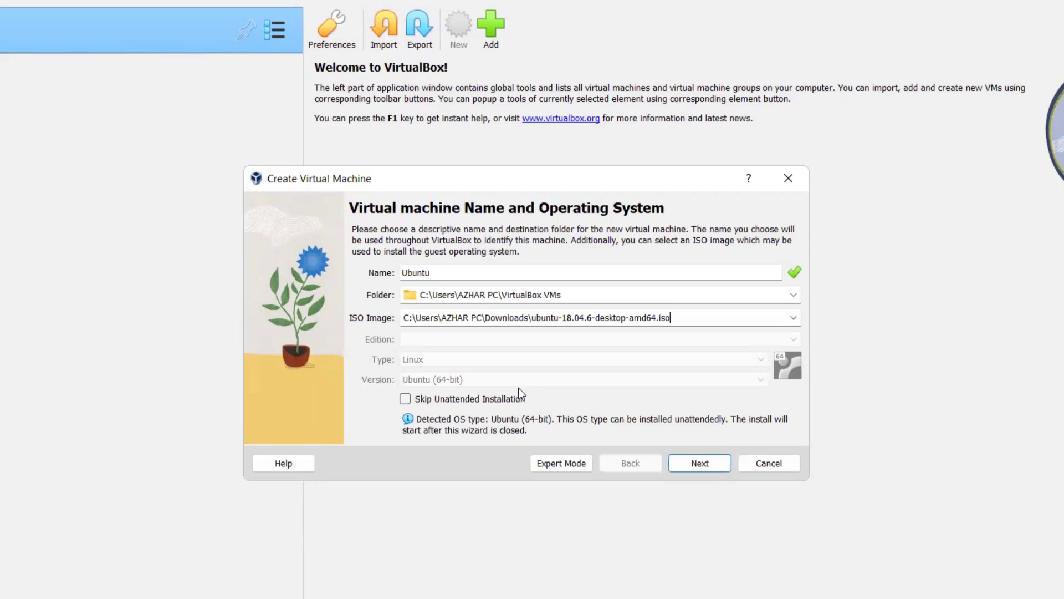
left_click(706, 460)
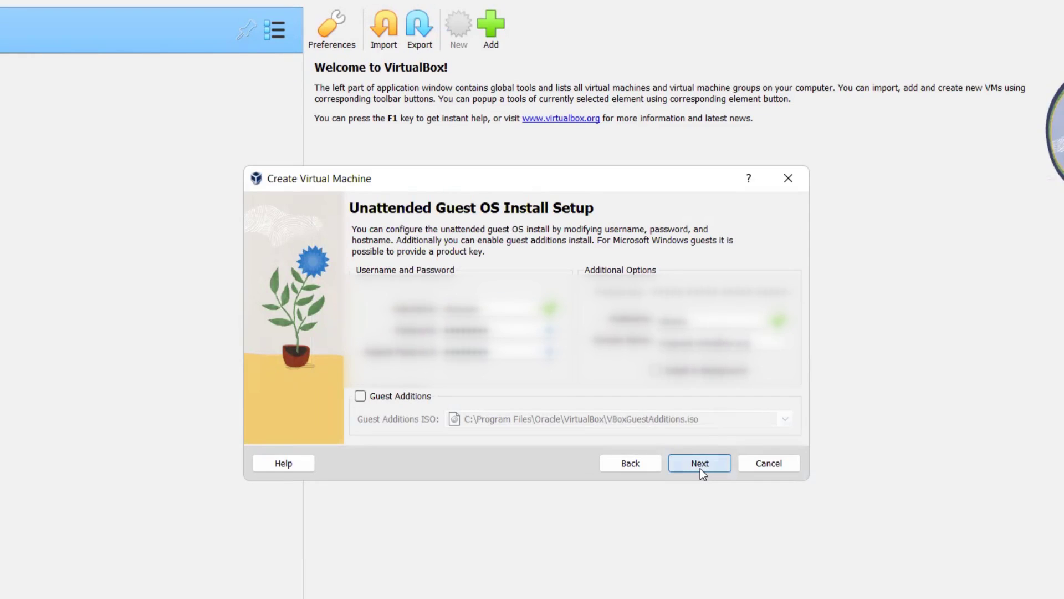
left_click(700, 468)
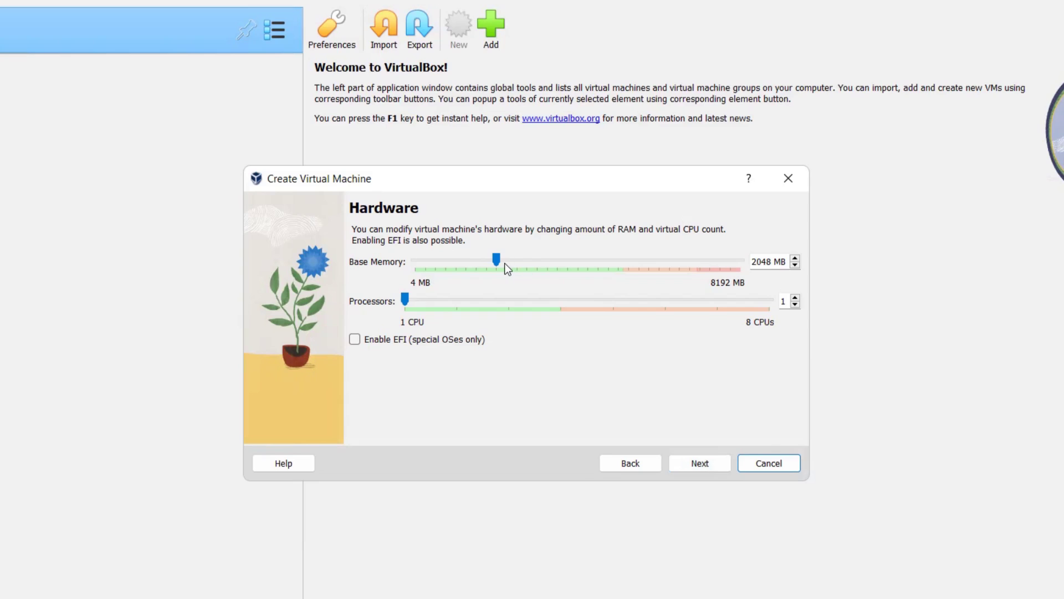
Step: Give the new virtual machine 4096 MB of base memory and 2 processors
left_click_drag(498, 259, 581, 262)
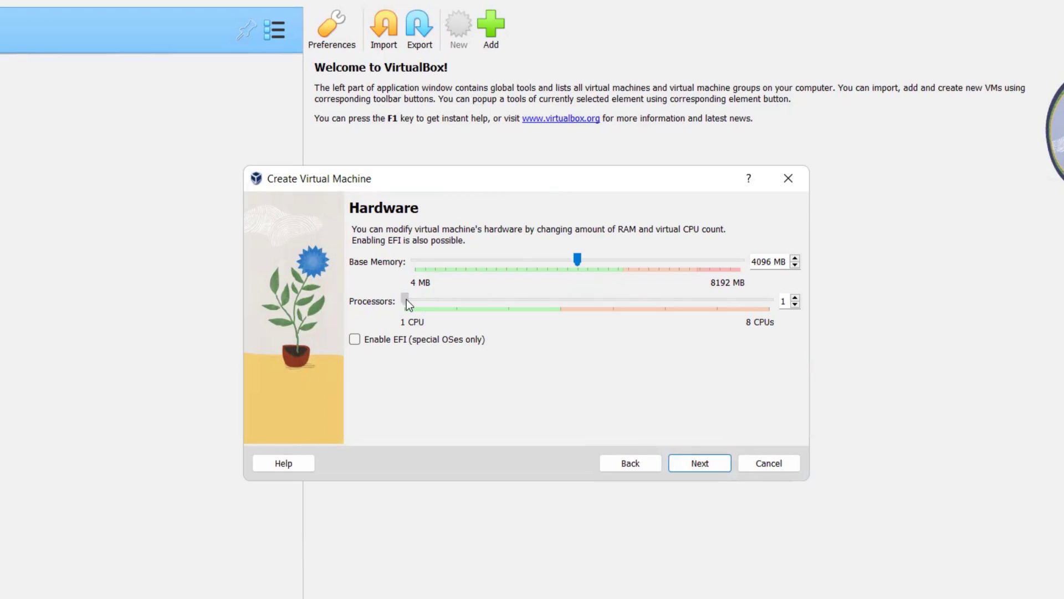
left_click(432, 302)
left_click(689, 463)
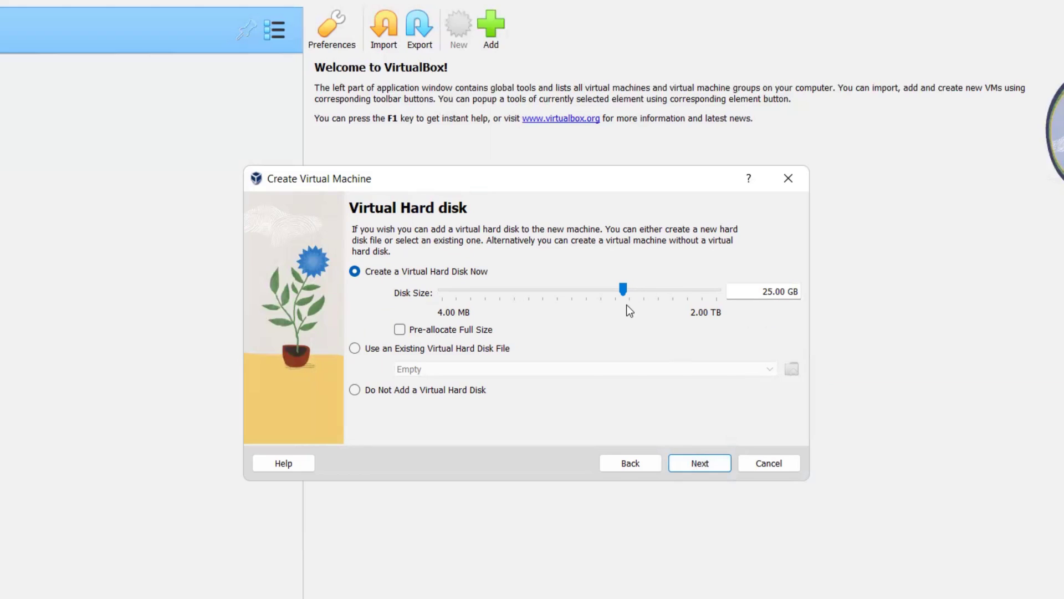
Step: Increase the size of the new virtual hard disk and finish creating the virtual machine
left_click_drag(623, 289, 648, 290)
left_click(704, 462)
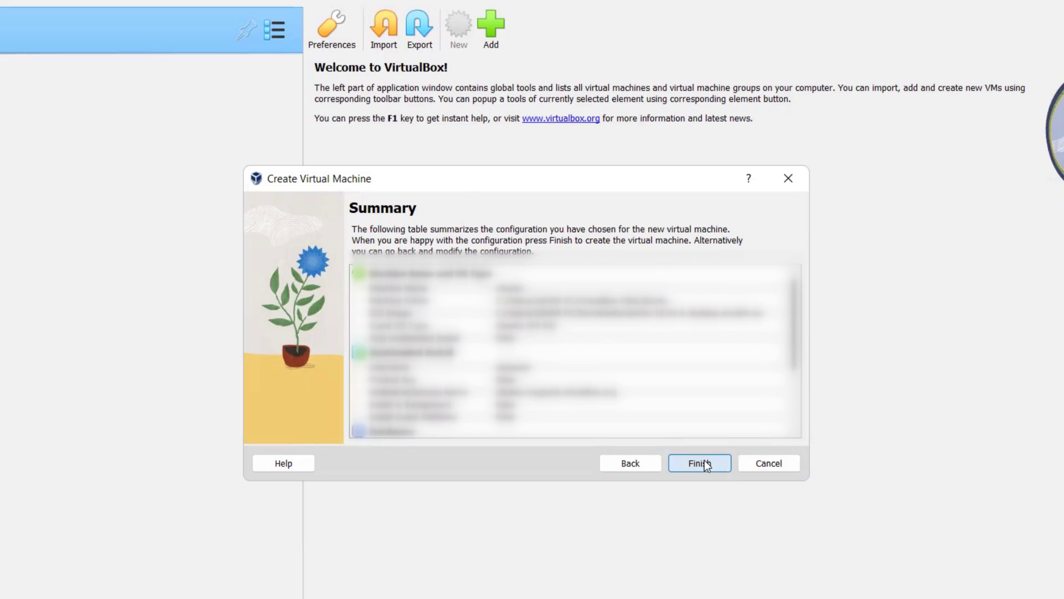
left_click(699, 462)
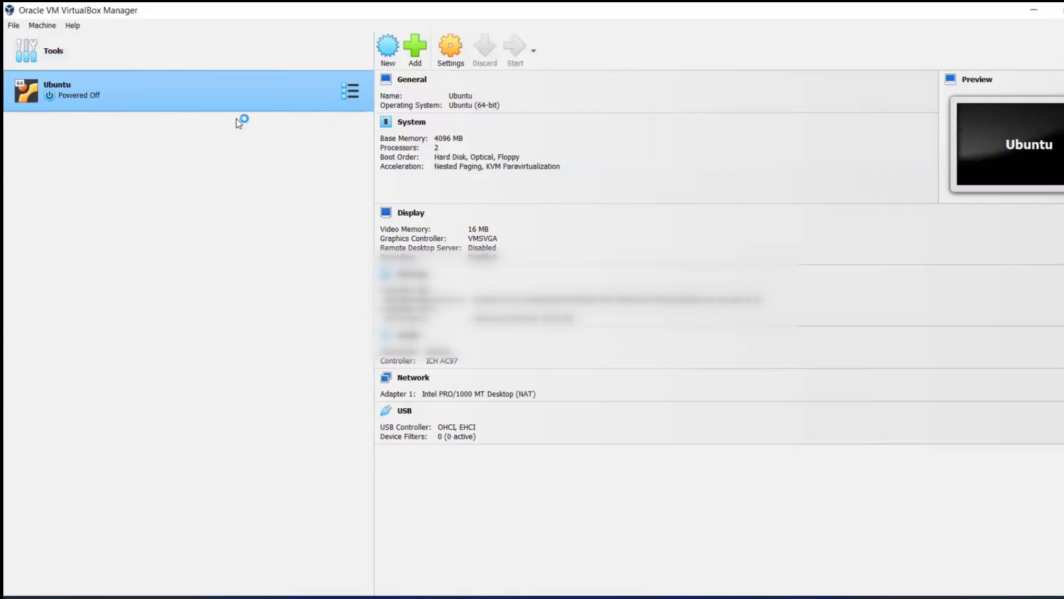
Step: In the Ubuntu machine's advanced general settings, set both Shared Clipboard and Drag'n'Drop to Bidirectional
double_click(233, 107)
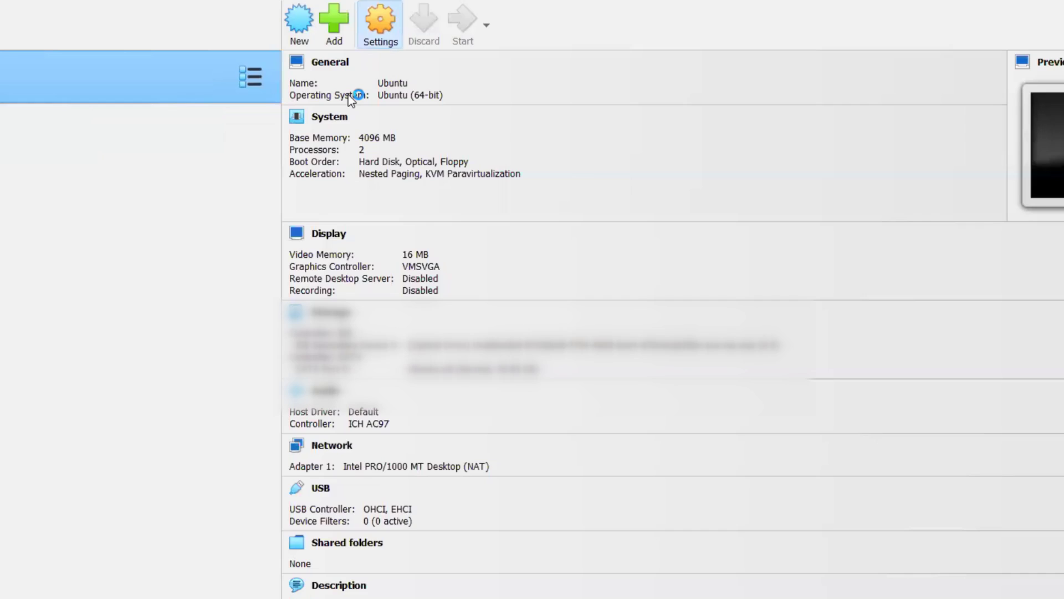
left_click(470, 209)
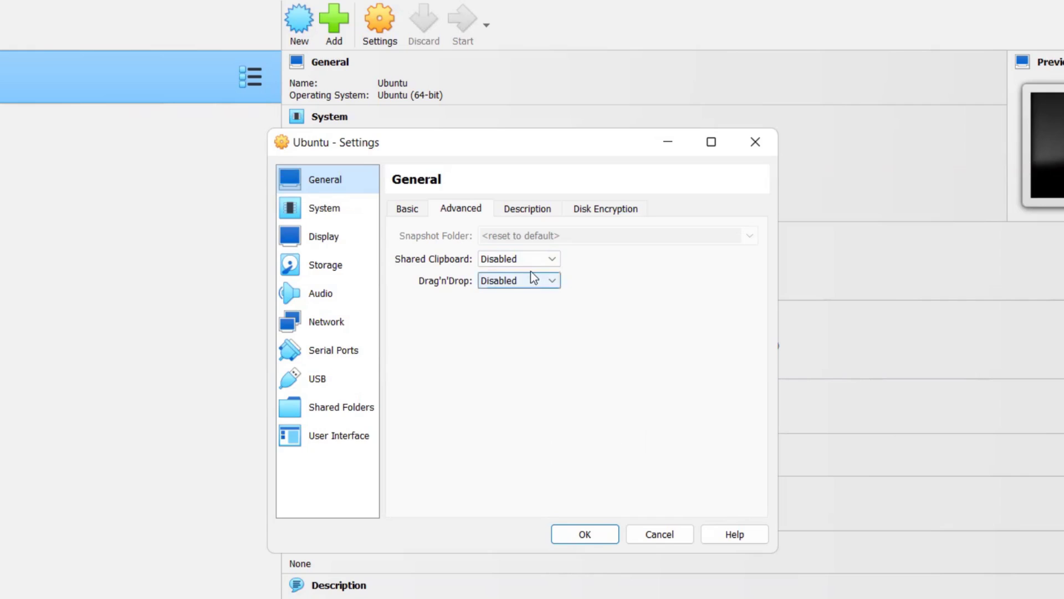
left_click(521, 259)
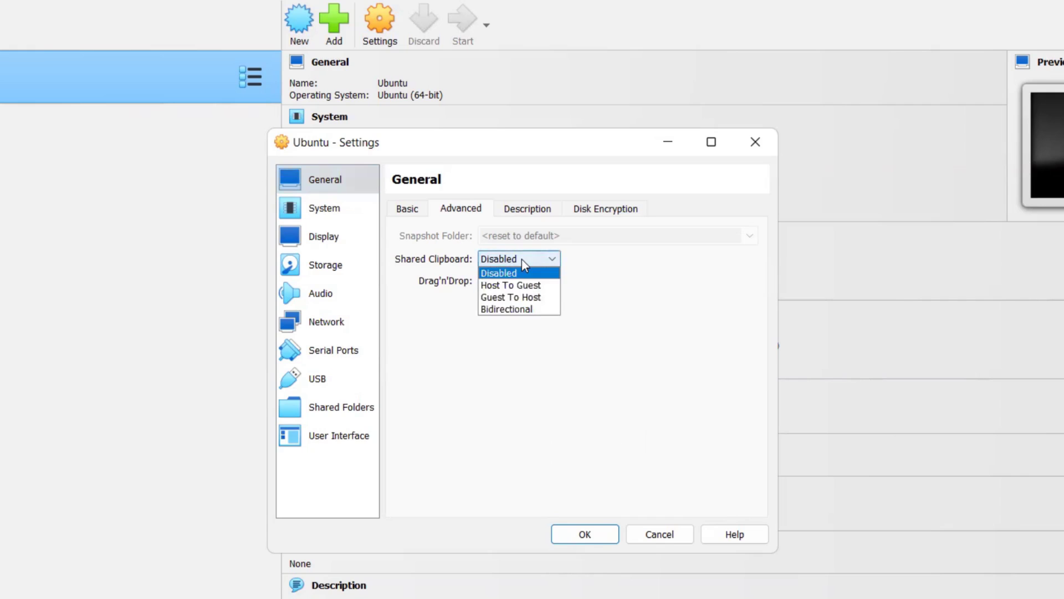
left_click(508, 309)
key("Return")
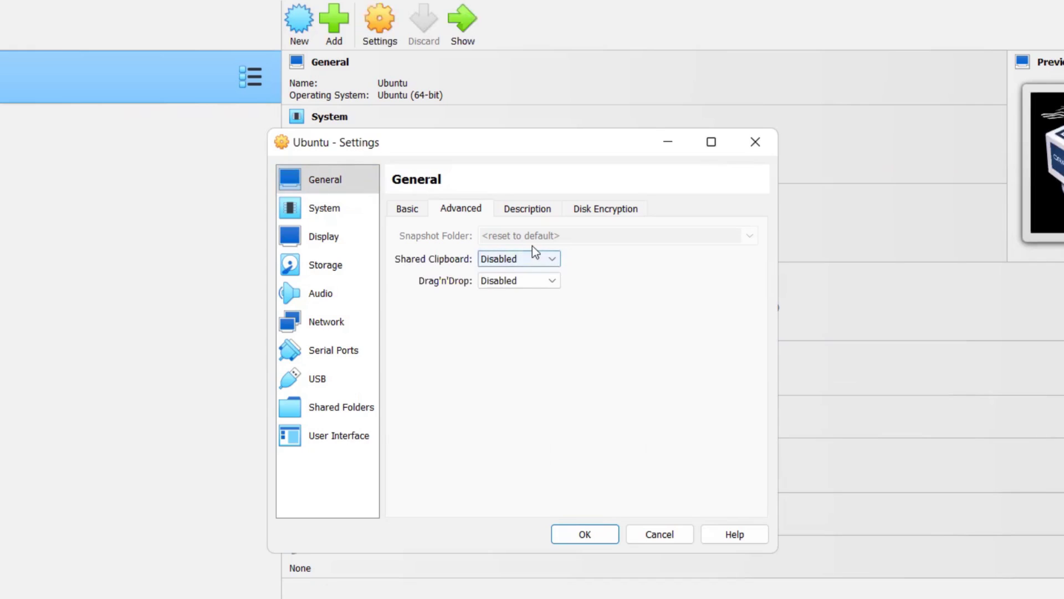
left_click(531, 256)
left_click(524, 309)
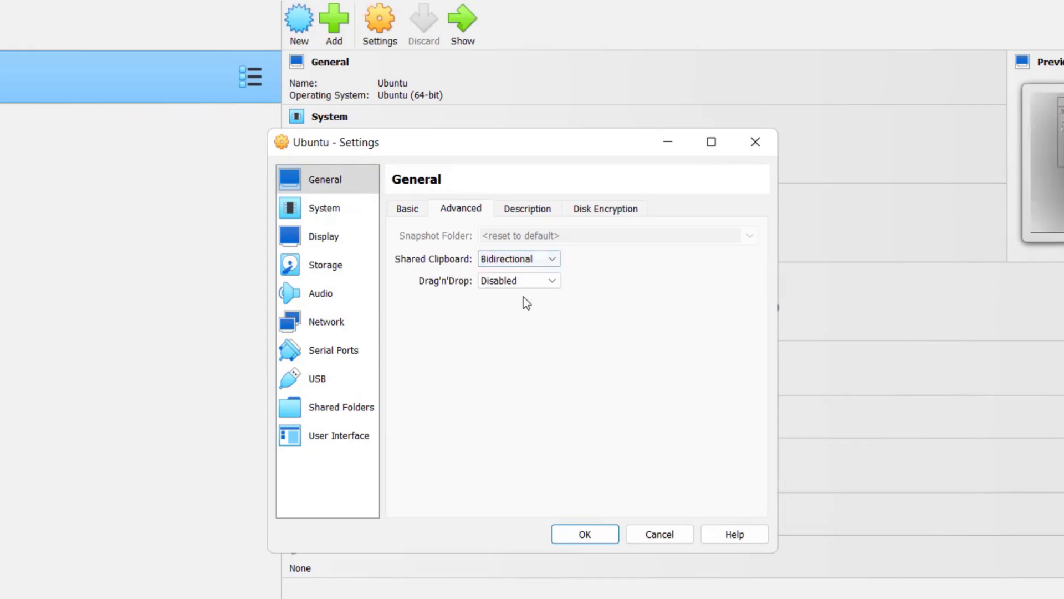
left_click(632, 294)
left_click(526, 281)
left_click(513, 330)
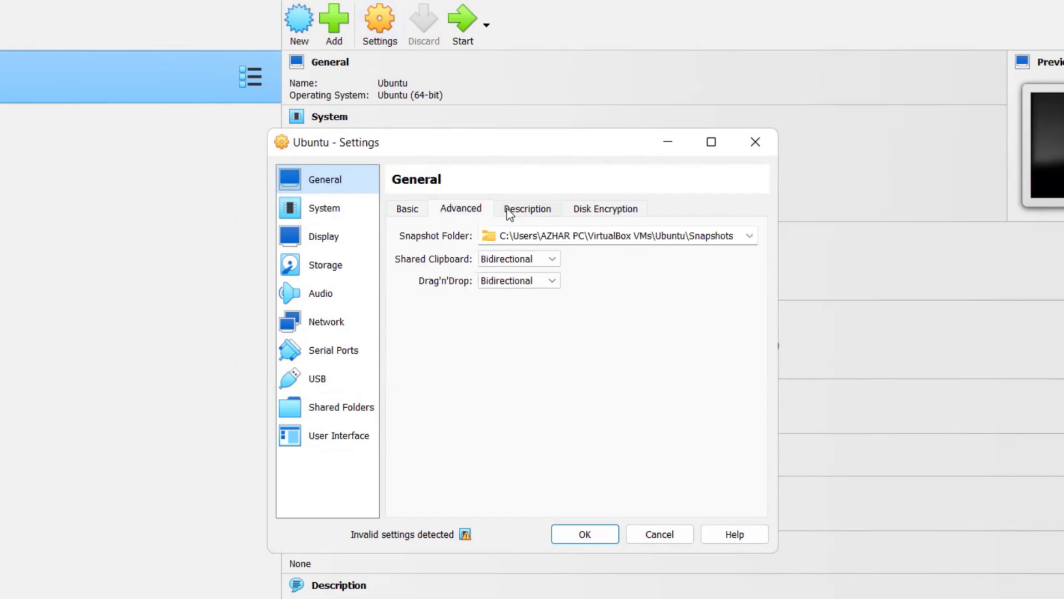
Step: Set the machine's processor count to 3 and its execution cap to 100%
left_click(327, 217)
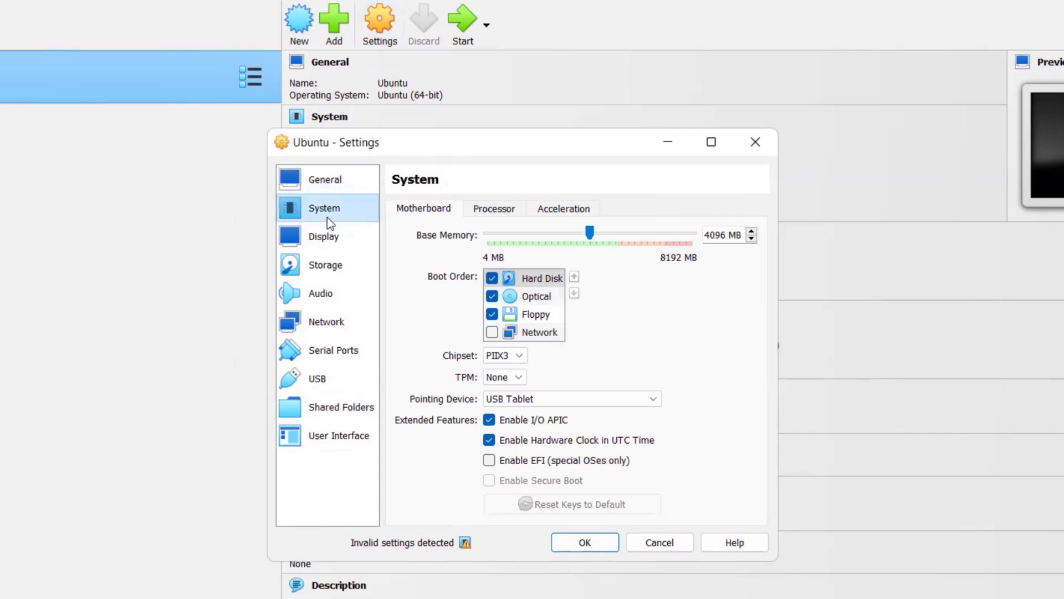
left_click(499, 209)
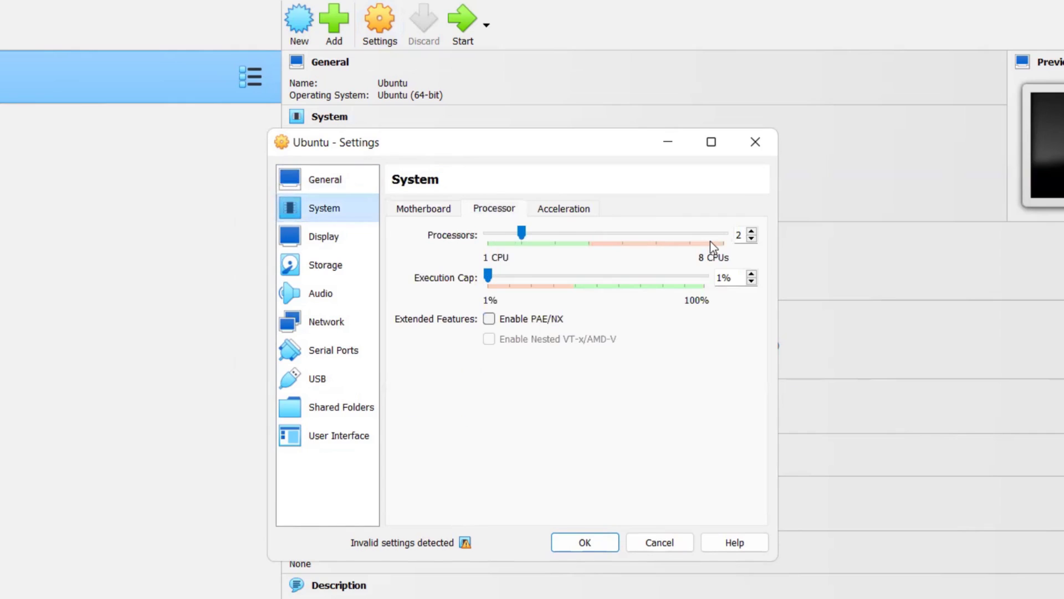
left_click(752, 231)
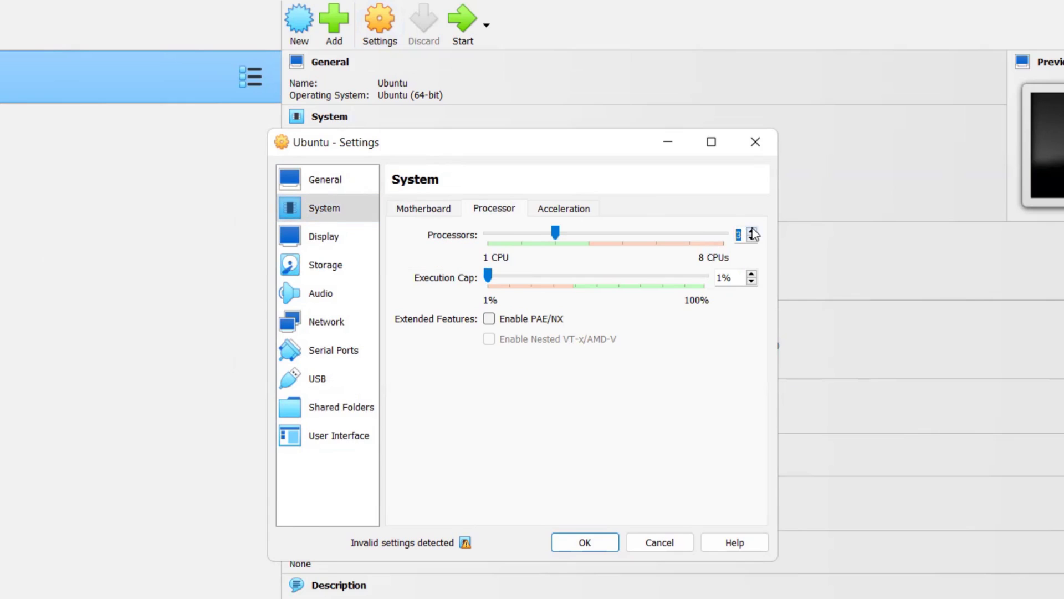
left_click_drag(489, 276, 705, 276)
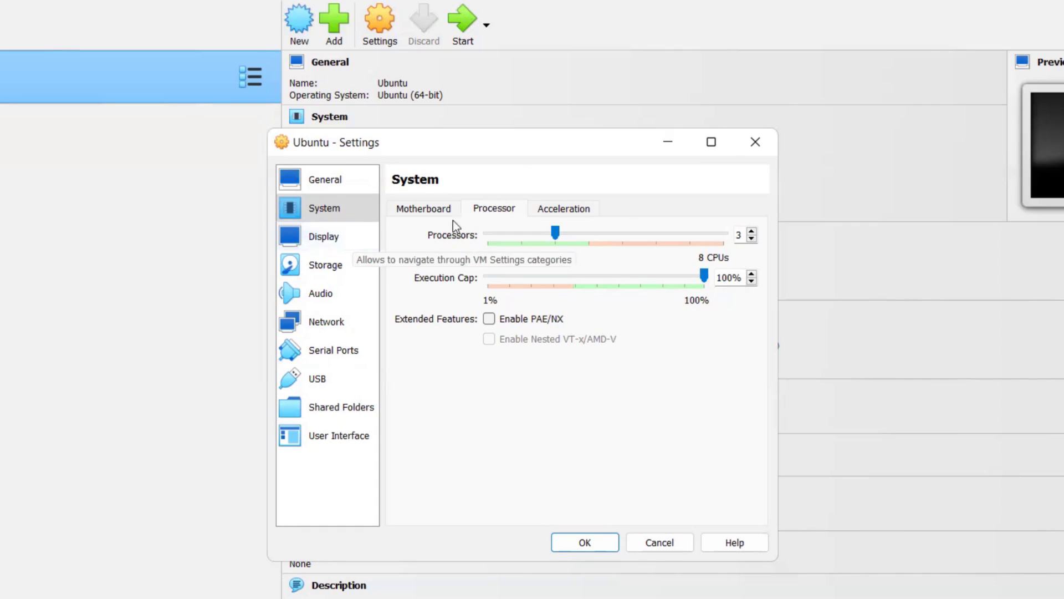
Step: Review the machine's acceleration, display and storage settings, and save the changed configuration
left_click(545, 208)
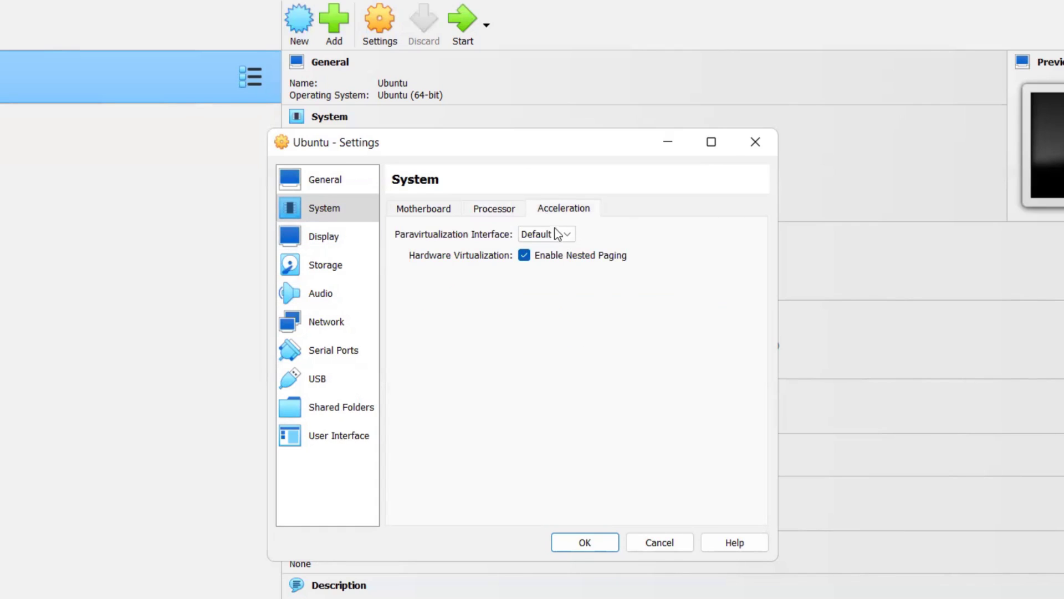
left_click(350, 230)
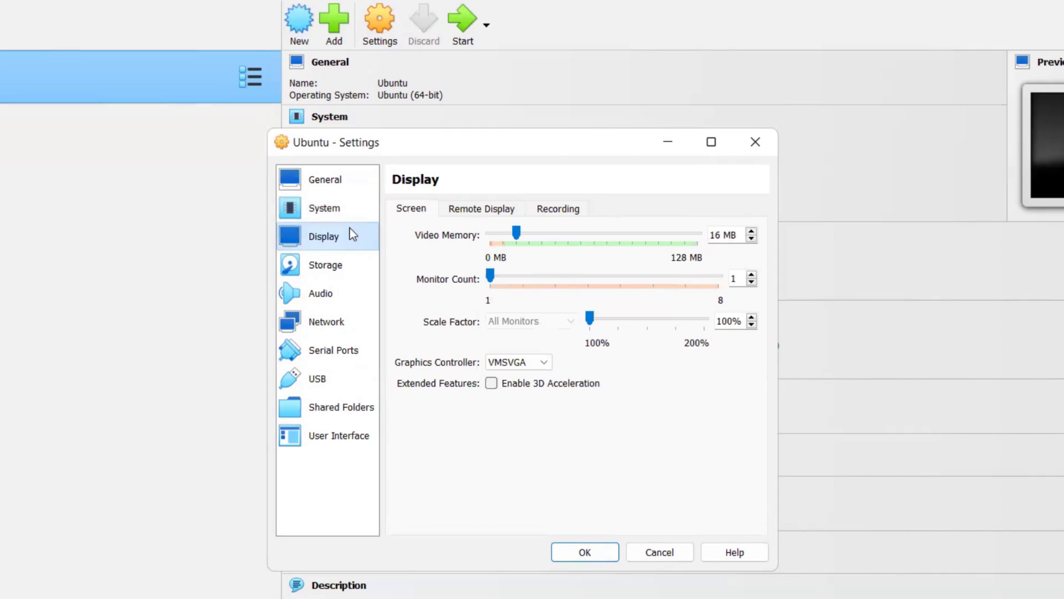
left_click(344, 266)
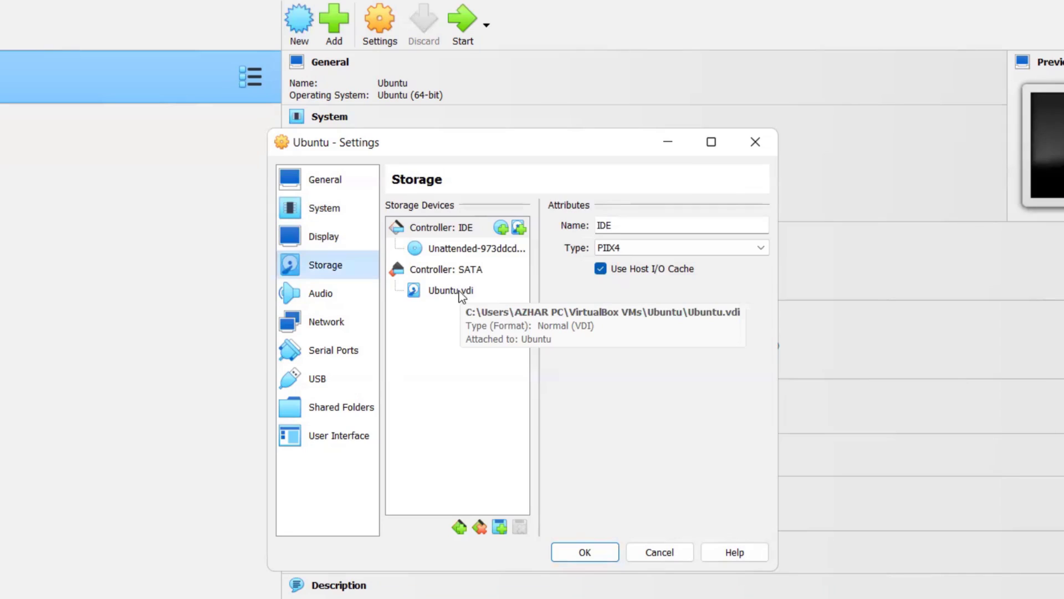
left_click(590, 552)
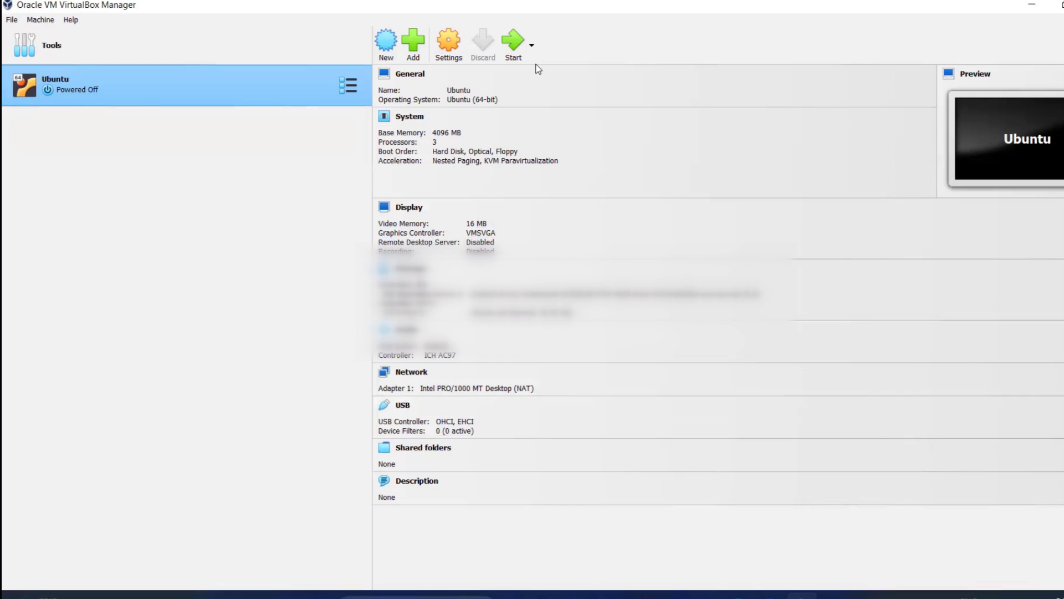
Step: Start the Ubuntu virtual machine and sign in to its user account with the account password
left_click(513, 43)
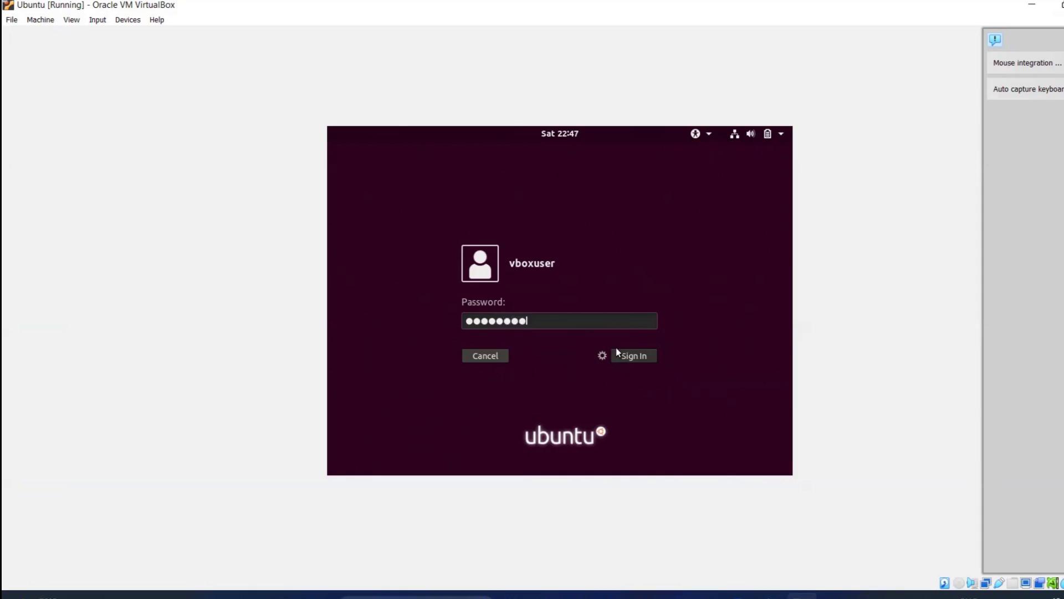
left_click(634, 355)
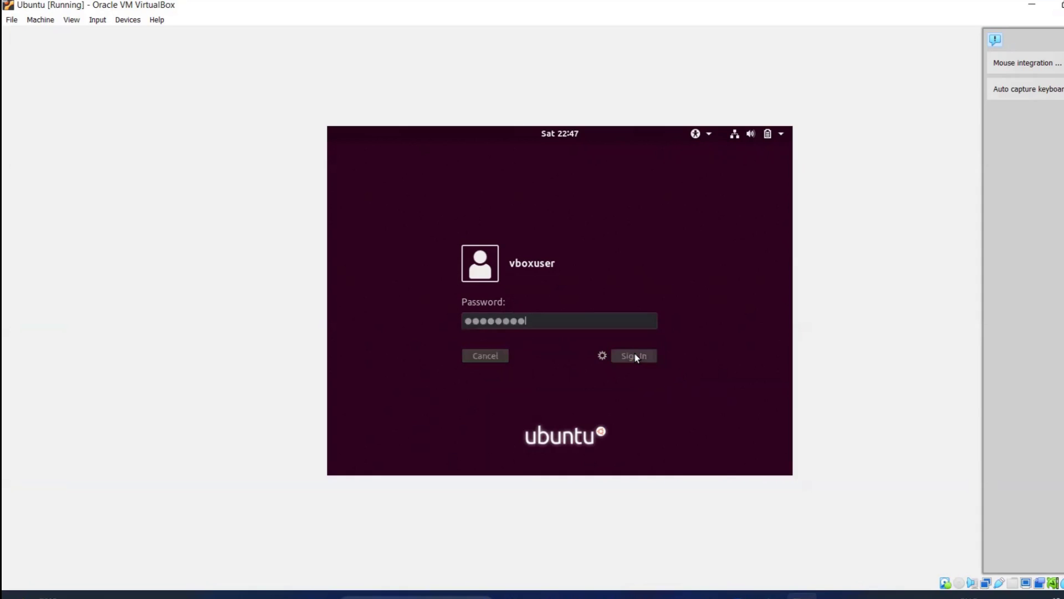